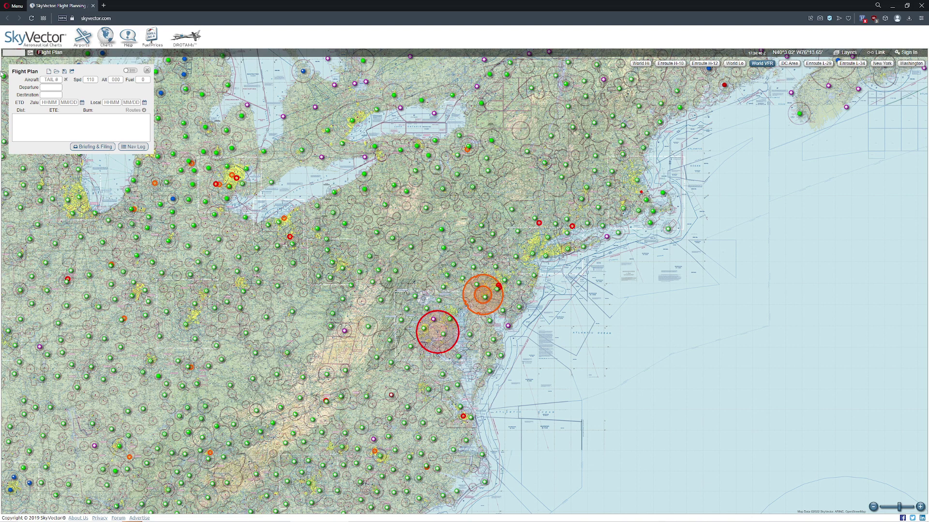
Step: Enter KHFD as departure and CYYZ as destination, drawing a 329.9 route with 4:00 ETE
{"action": "left_click", "coordinate": [54, 86]}
{"action": "type", "text": "KHFD"}
{"action": "key", "text": "Tab"}
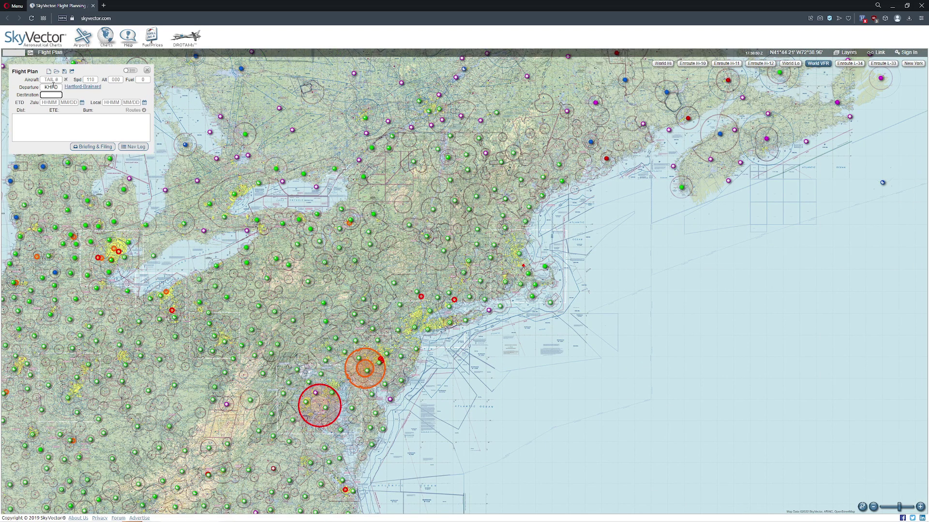
{"action": "type", "text": "CYYZ"}
{"action": "key", "text": "Return"}
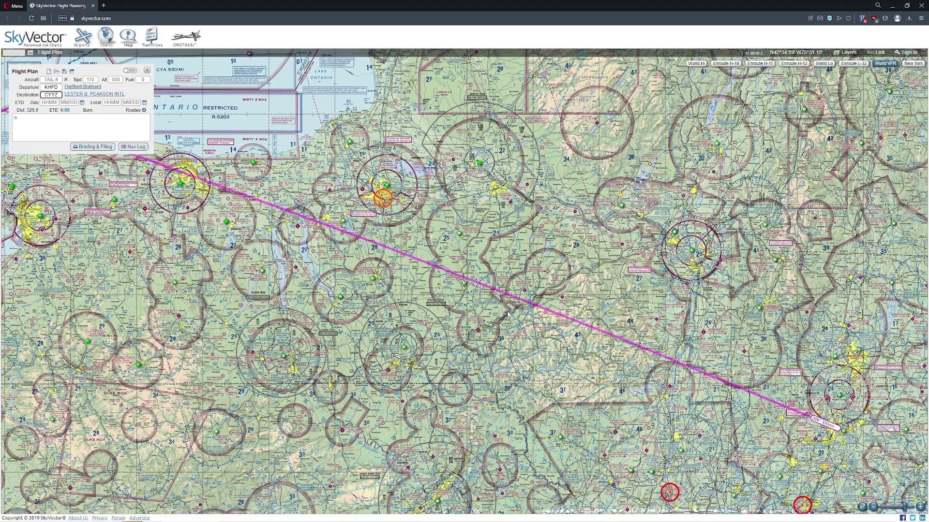
Step: Set the plan's speed to 136 and altitude to 065, correcting a mistyped 055
{"action": "left_click", "coordinate": [29, 115]}
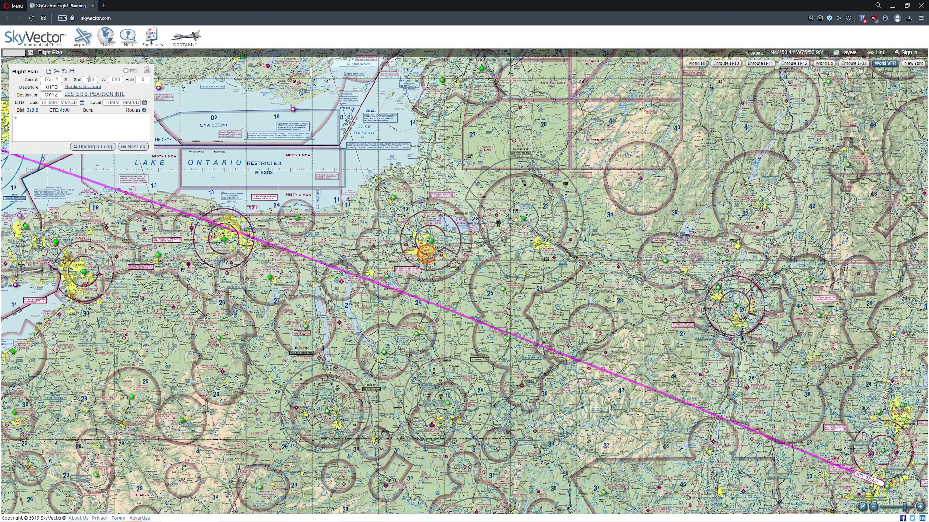
{"action": "left_click", "coordinate": [89, 80]}
{"action": "type", "text": "136"}
{"action": "left_click", "coordinate": [120, 80]}
{"action": "type", "text": "055"}
{"action": "key", "text": "BackSpace"}
{"action": "key", "text": "BackSpace"}
{"action": "type", "text": "65"}
{"action": "scroll", "coordinate": [282, 193], "scroll_direction": "down", "scroll_amount": 2}
Step: Pan the chart to frame the whole magenta route from Toronto to Hartford
{"action": "left_click_drag", "start_coordinate": [339, 251], "coordinate": [465, 282]}
{"action": "left_click_drag", "start_coordinate": [532, 222], "coordinate": [502, 214]}
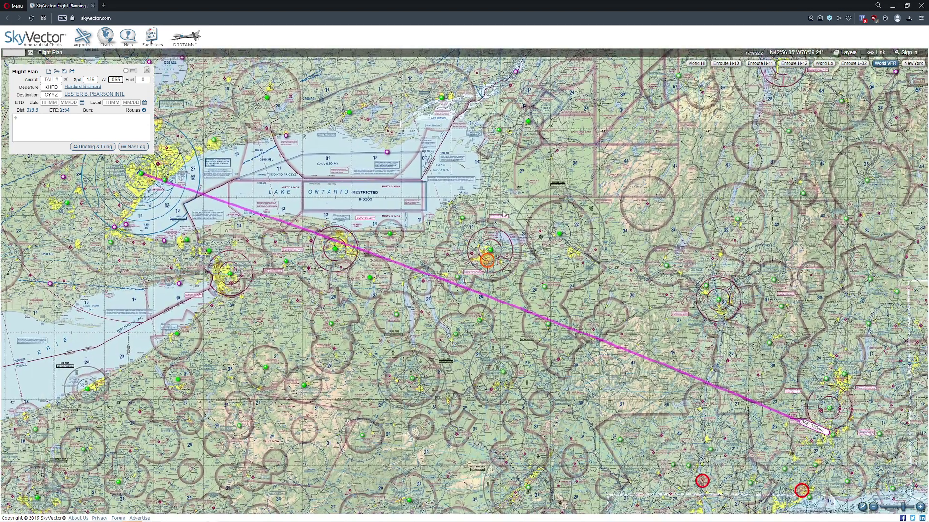
{"action": "mouse_move", "coordinate": [397, 237]}
{"action": "left_click_drag", "start_coordinate": [556, 257], "coordinate": [536, 249]}
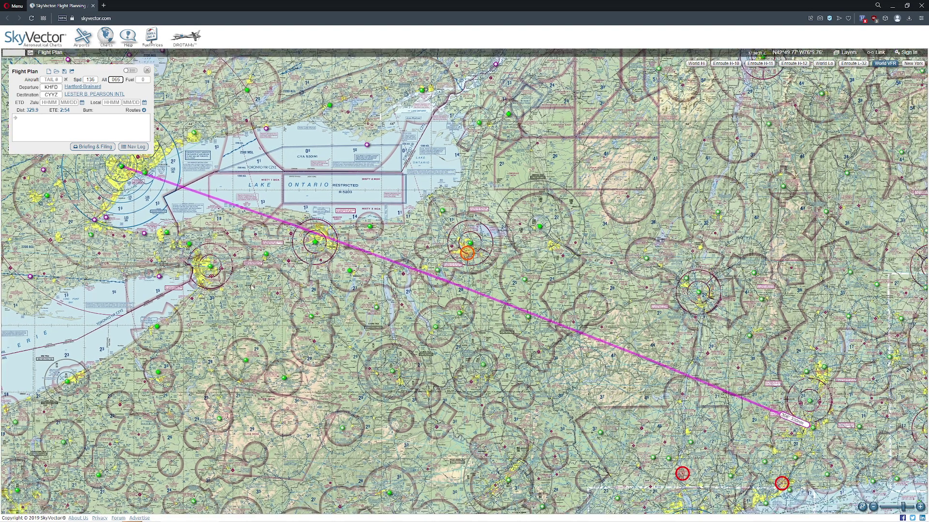
{"action": "left_click_drag", "start_coordinate": [484, 365], "coordinate": [557, 386]}
{"action": "left_click_drag", "start_coordinate": [371, 282], "coordinate": [333, 262]}
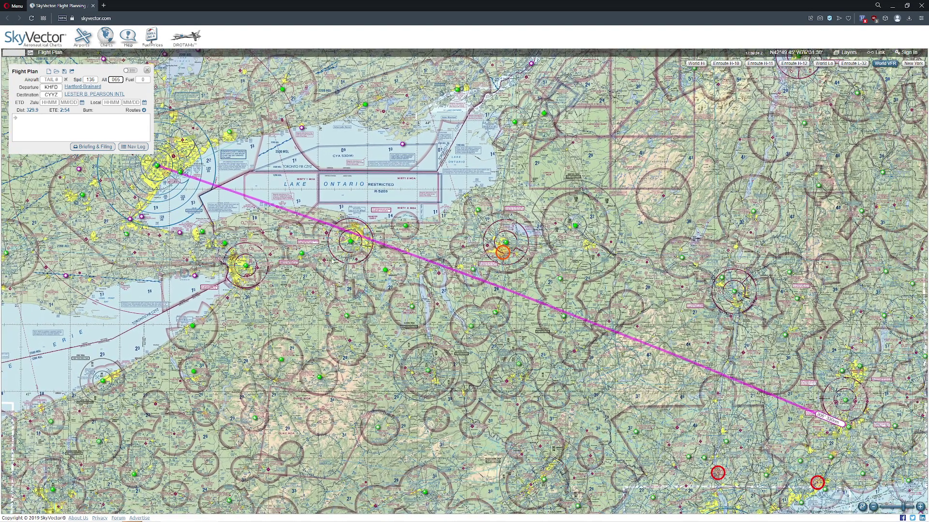
{"action": "left_click_drag", "start_coordinate": [618, 270], "coordinate": [550, 267]}
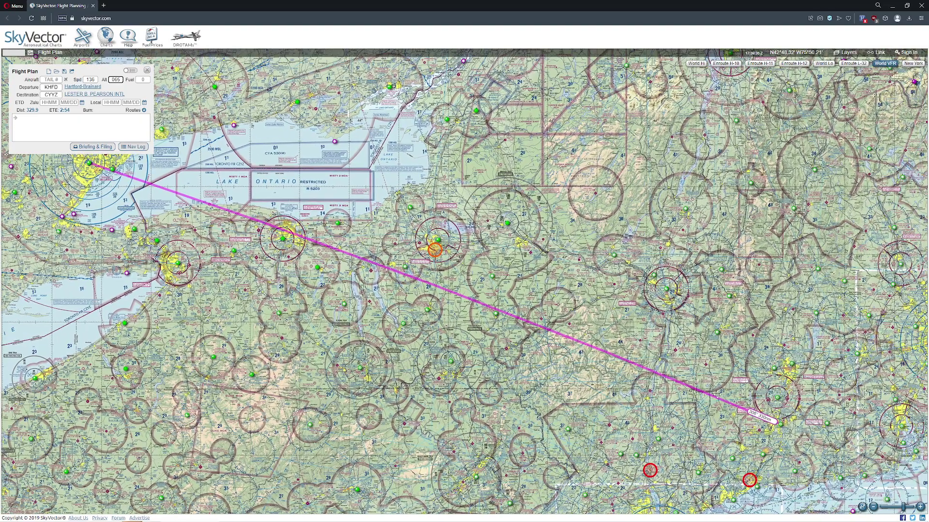
Step: Launch Notepad and write '330nm =' as the route distance
{"action": "key", "text": "super"}
{"action": "type", "text": "notepad"}
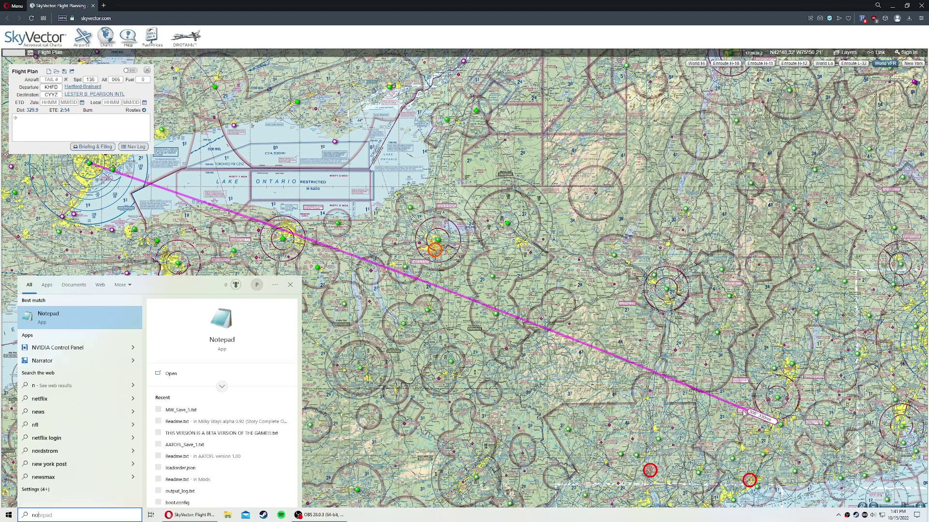
{"action": "key", "text": "Return"}
{"action": "type", "text": "330nm "}
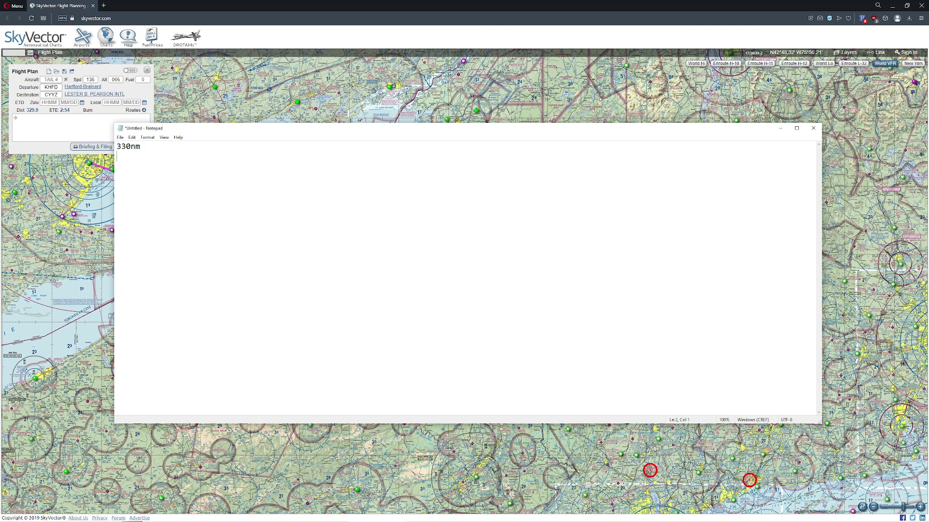
{"action": "type", "text": "="}
Step: Compute 330 × 0.9 in Calculator and note '313nm at cruise speed'
{"action": "key", "text": "XF86Calculator"}
{"action": "type", "text": "330*.9"}
{"action": "key", "text": "Return"}
{"action": "key", "text": "alt+Tab"}
{"action": "type", "text": "313"}
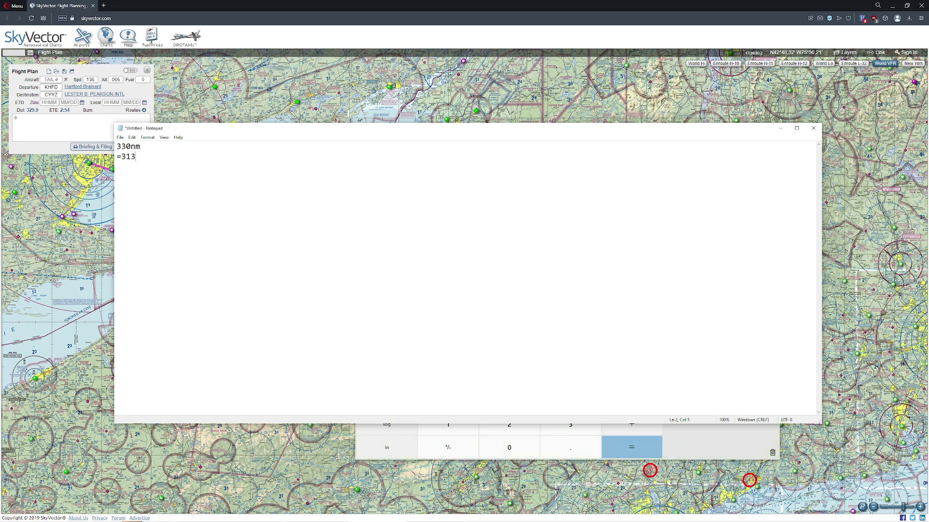
{"action": "type", "text": "nm at cruise speed"}
{"action": "key", "text": "Return"}
Step: Add a third line, check 313 − 330 in Calculator, and select the wrong 27
{"action": "type", "text": "27"}
{"action": "key", "text": "alt+Tab"}
{"action": "type", "text": "313-330"}
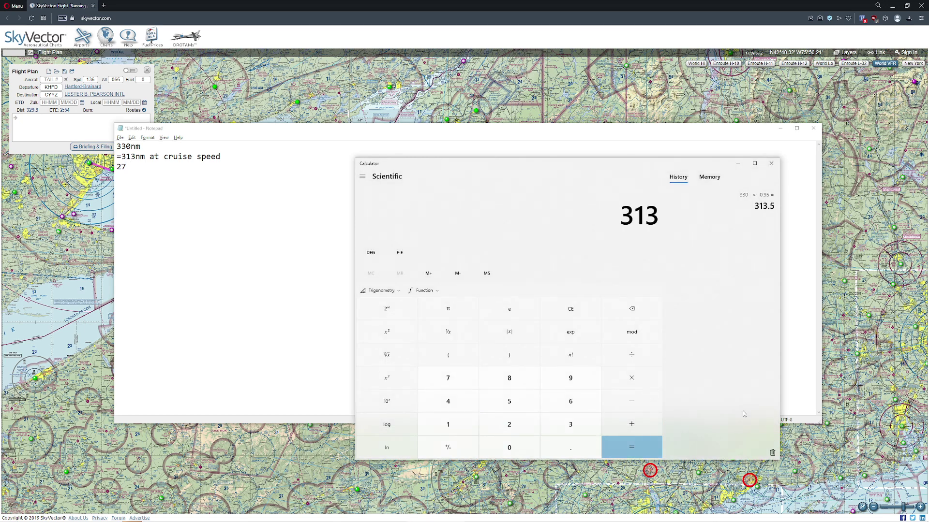
{"action": "key", "text": "Return"}
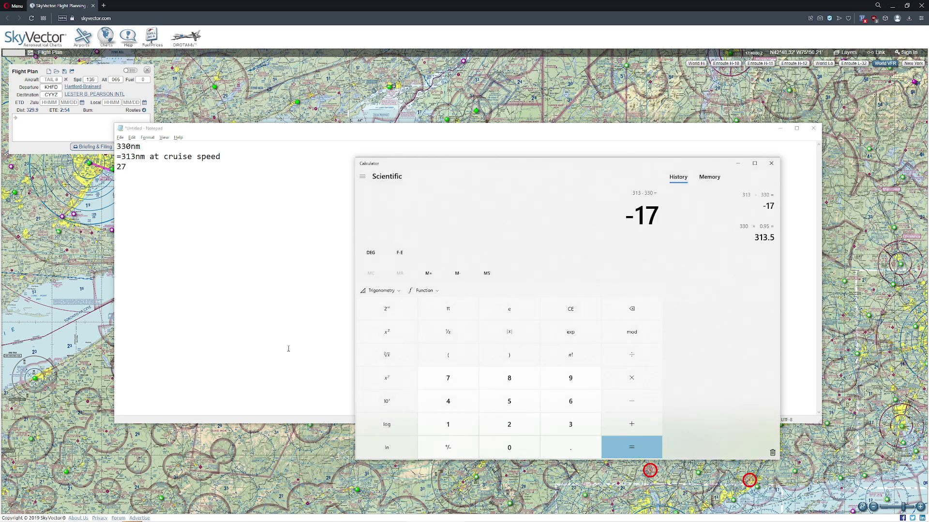
{"action": "double_click", "coordinate": [140, 184]}
Step: Replace the third line with '17 climb'
{"action": "type", "text": "17"}
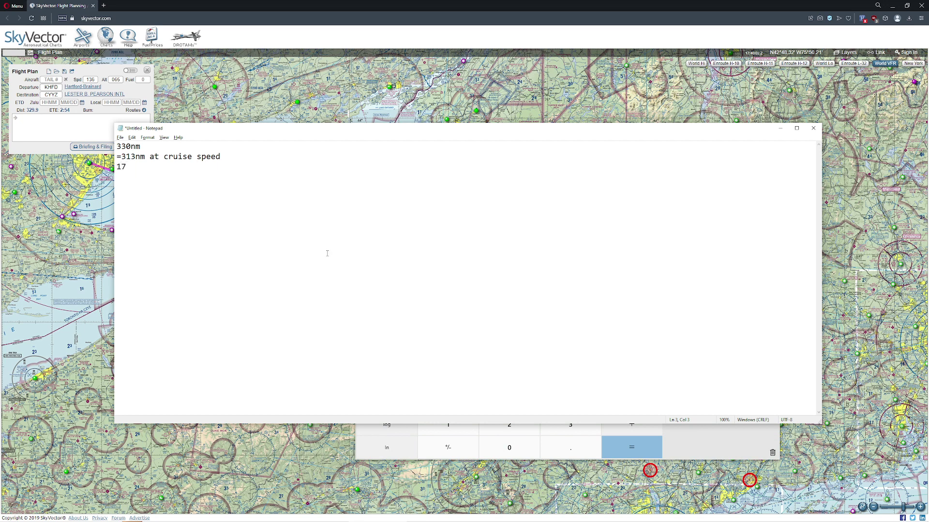
{"action": "type", "text": " climb"}
{"action": "key", "text": "Left"}
{"action": "key", "text": "Left"}
{"action": "key", "text": "Left"}
{"action": "key", "text": "Up"}
Step: Enter 313 / 150 in Calculator for the cruise time in hours
{"action": "key", "text": "alt+Tab"}
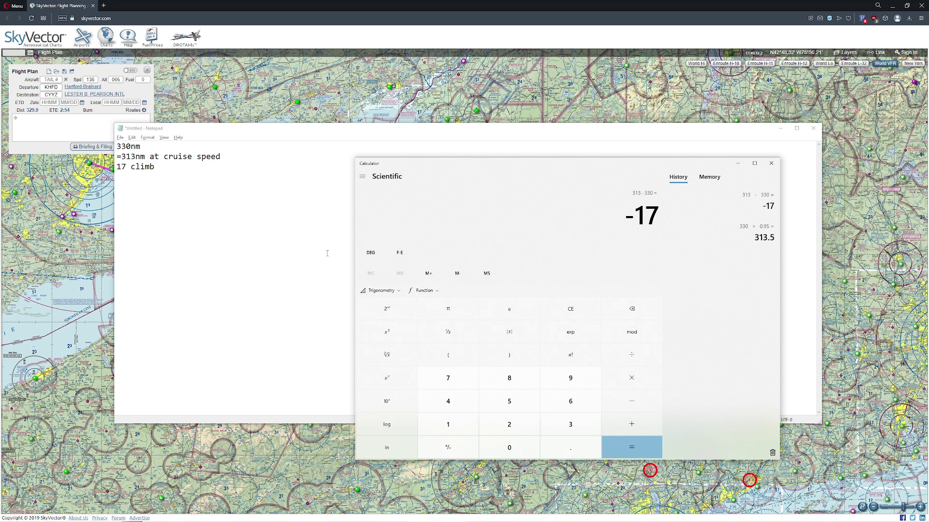
{"action": "type", "text": "150"}
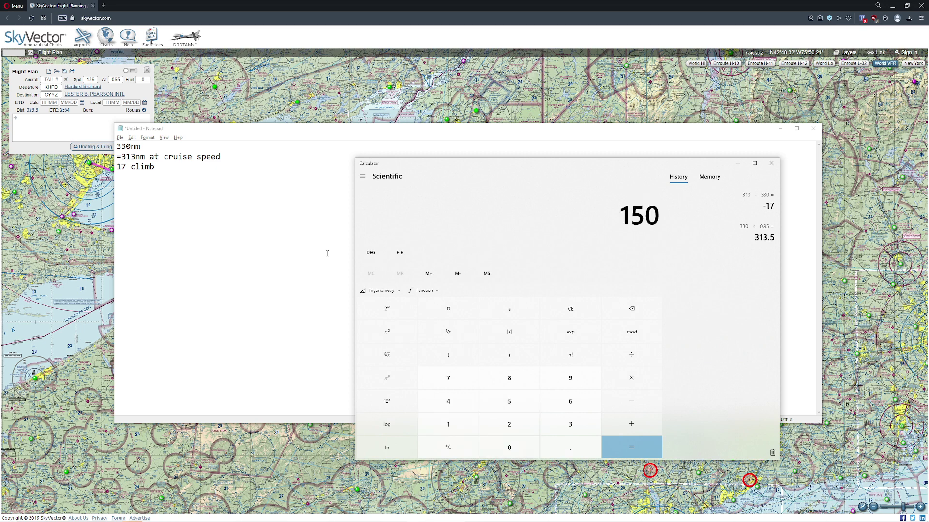
{"action": "type", "text": "313/"}
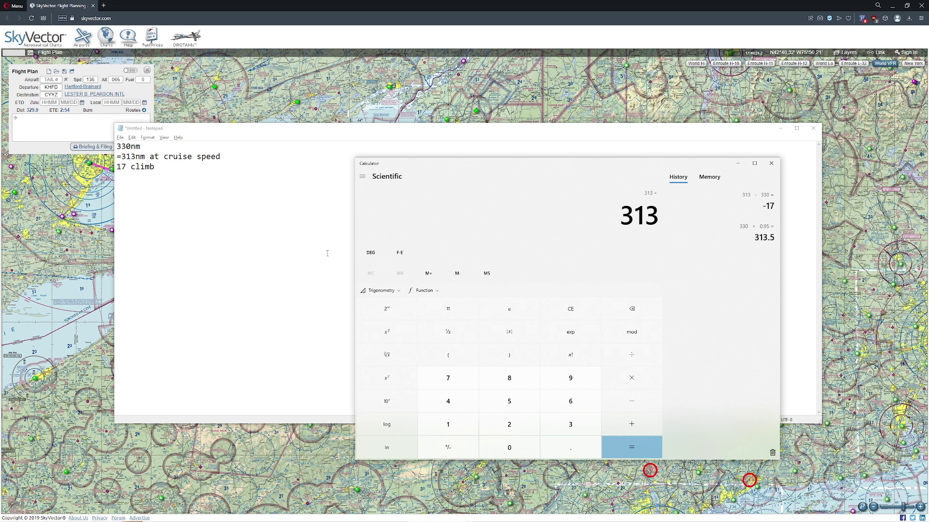
{"action": "type", "text": "150"}
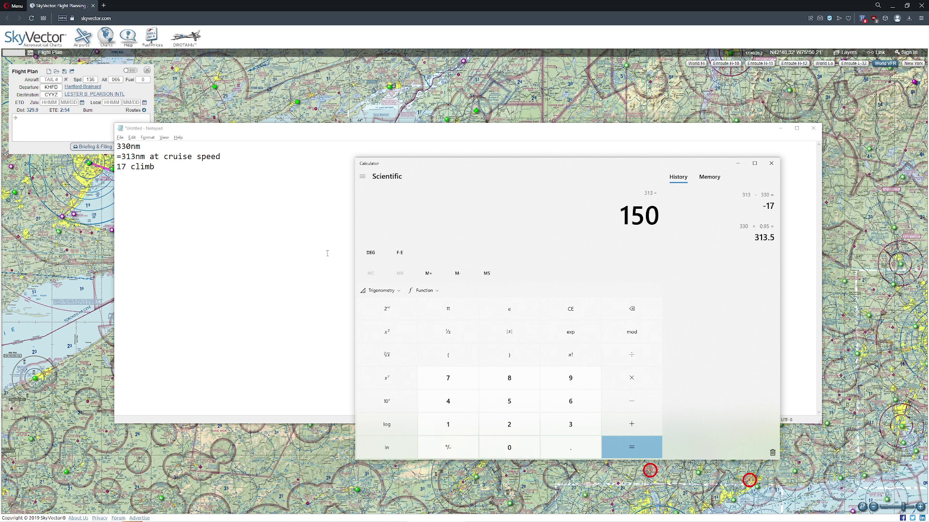
{"action": "key", "text": "Return"}
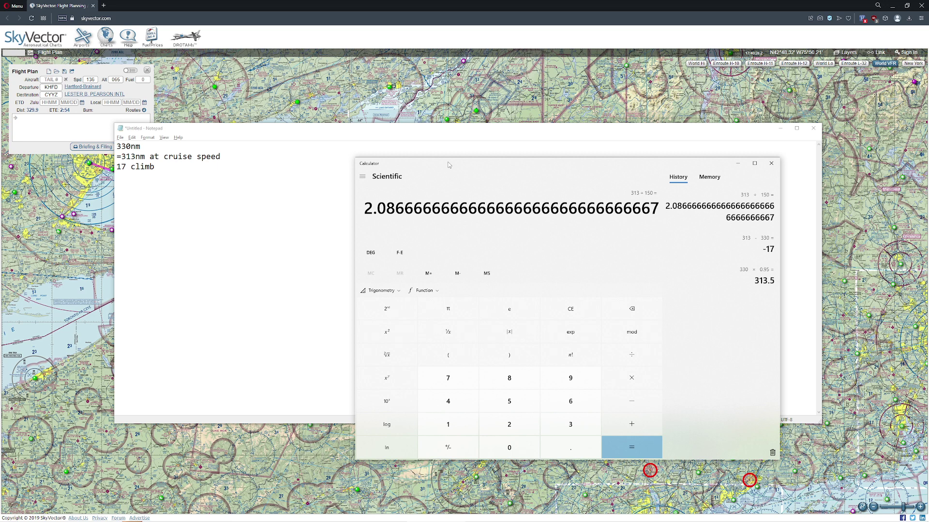
Step: Note '= 2.08' after the cruise line and convert 0.08 hours to 4.8 minutes
{"action": "left_click_drag", "start_coordinate": [447, 163], "coordinate": [628, 195]}
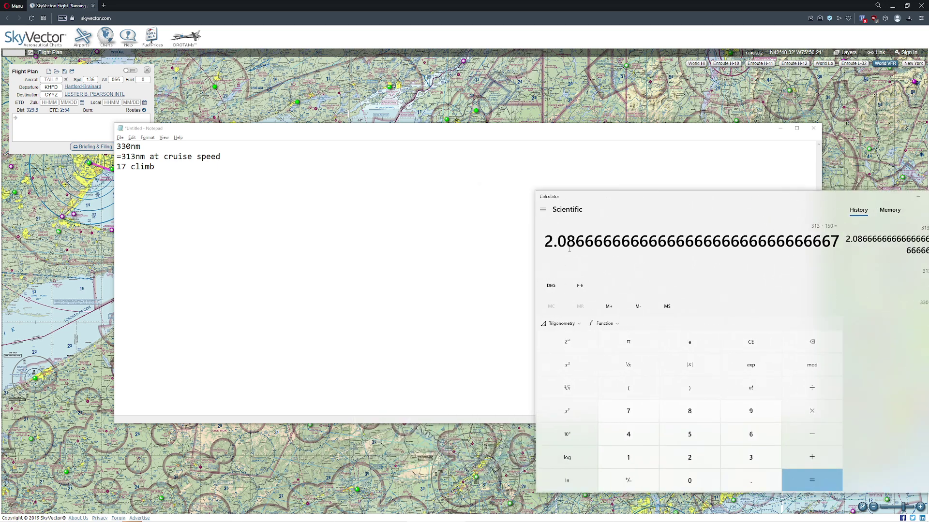
{"action": "left_click", "coordinate": [222, 237]}
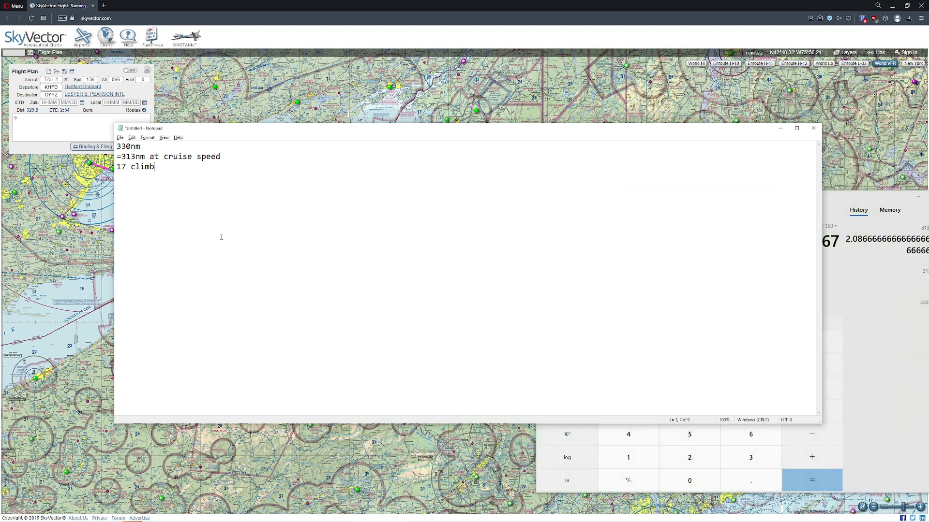
{"action": "type", "text": "= 2.08"}
{"action": "key", "text": "alt+Tab"}
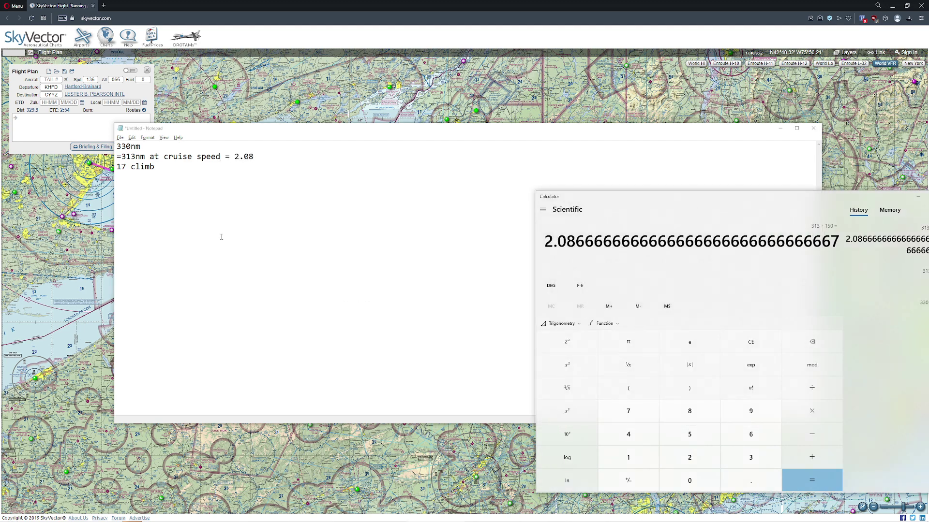
{"action": "left_click", "coordinate": [856, 301]}
{"action": "type", "text": "0.08"}
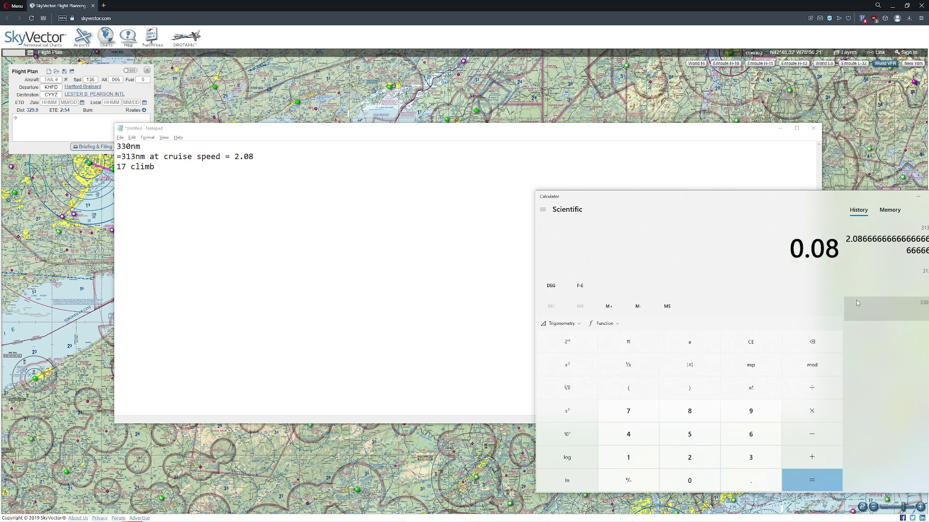
{"action": "type", "text": "*60"}
{"action": "key", "text": "Return"}
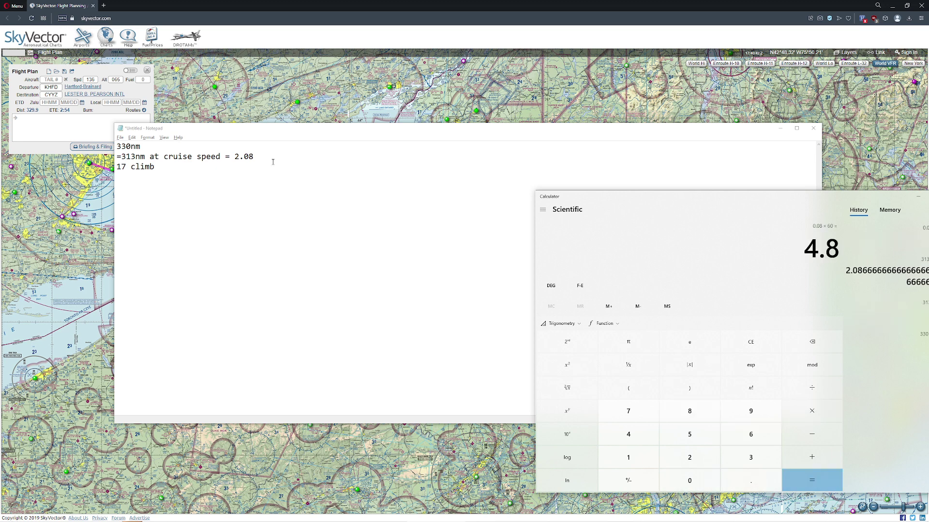
Step: Rewrite the cruise time as '2h5m' and add '=' after 17 climb
{"action": "left_click", "coordinate": [272, 162]}
{"action": "key", "text": "BackSpace"}
{"action": "key", "text": "BackSpace"}
{"action": "key", "text": "BackSpace"}
{"action": "type", "text": "h5m"}
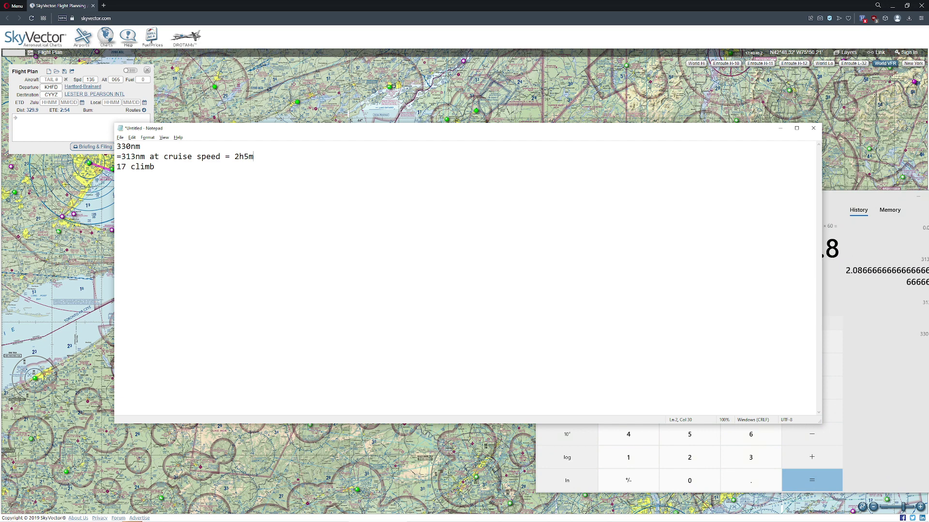
{"action": "type", "text": " ="}
Step: Compute the climb time 17 ÷ 150 × 60 = 6.8 minutes in Calculator
{"action": "left_click", "coordinate": [858, 325]}
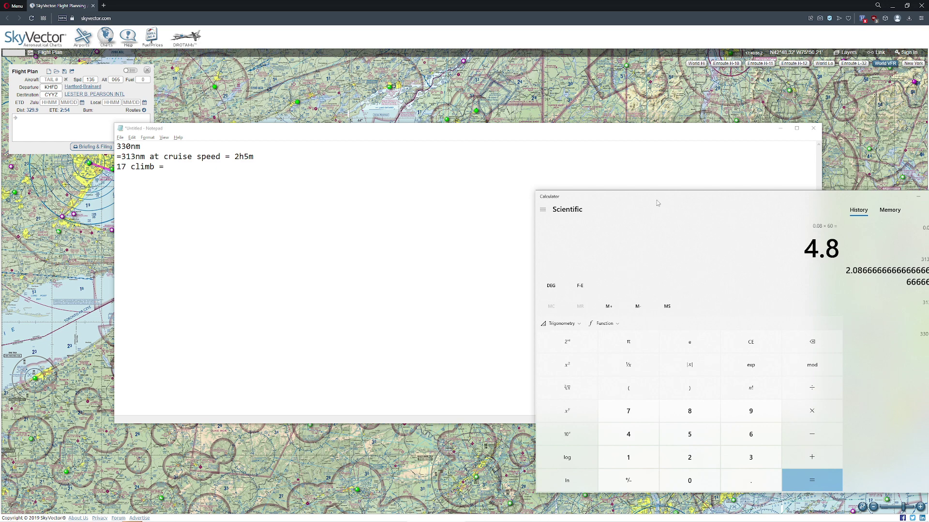
{"action": "left_click_drag", "start_coordinate": [698, 195], "coordinate": [637, 191]}
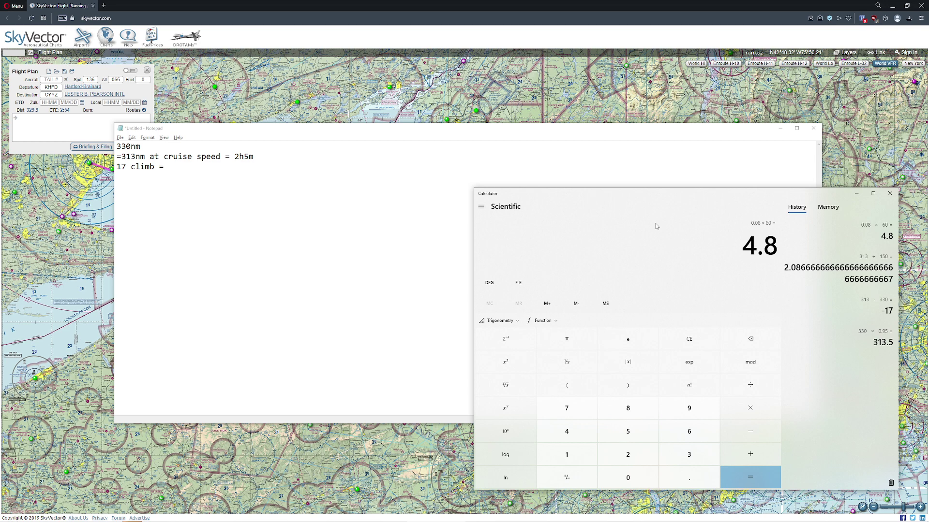
{"action": "type", "text": "17/150"}
{"action": "key", "text": "Return"}
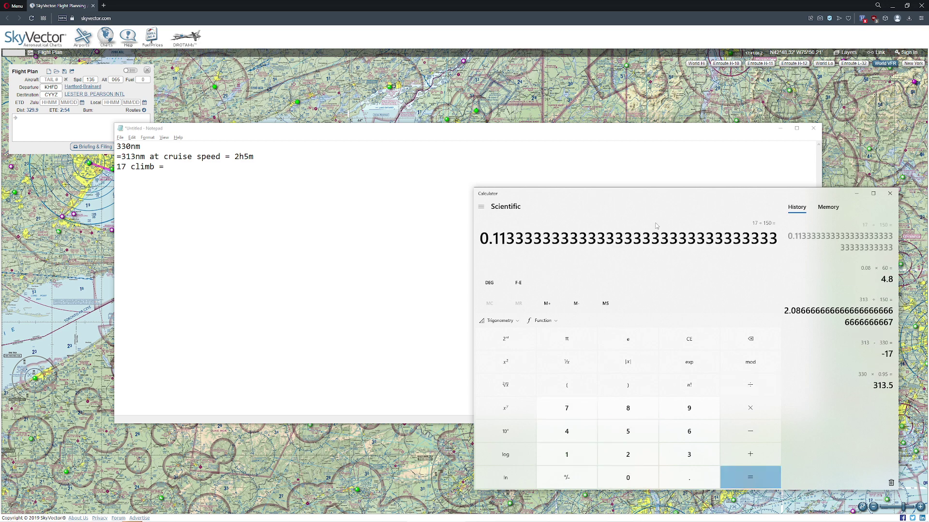
{"action": "type", "text": "*60"}
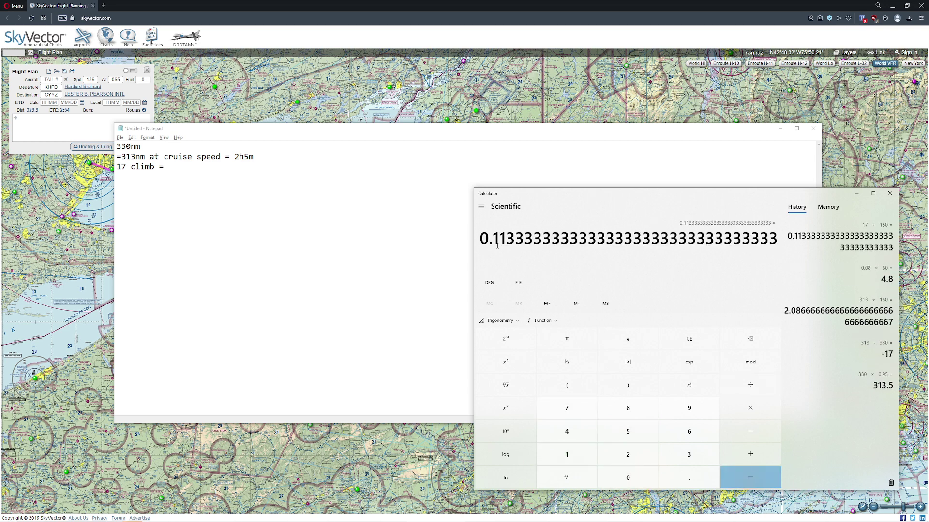
{"action": "key", "text": "Return"}
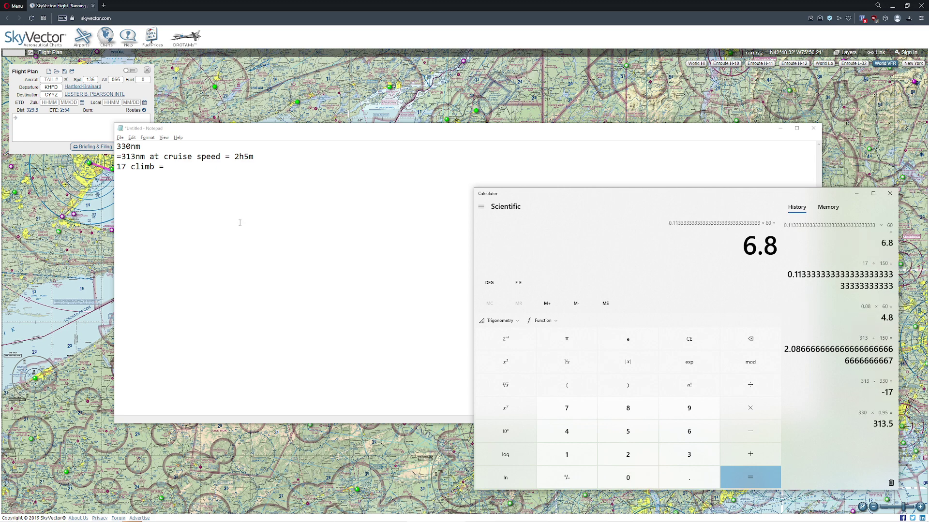
{"action": "left_click", "coordinate": [177, 176]}
Step: Note '6.8m' for the climb, then 'total = 2h10' and '1 hour long? How far is that?'
{"action": "type", "text": "6.8m"}
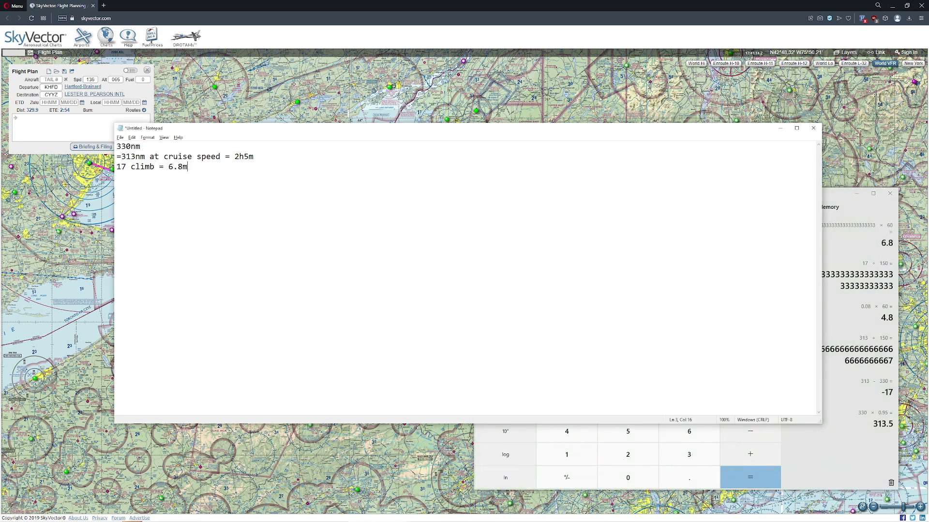
{"action": "key", "text": "Return"}
{"action": "key", "text": "Return"}
{"action": "type", "text": "total = 2h10"}
{"action": "key", "text": "Return"}
{"action": "key", "text": "Return"}
{"action": "key", "text": "Return"}
{"action": "type", "text": "1 hour long?  How far is that?"}
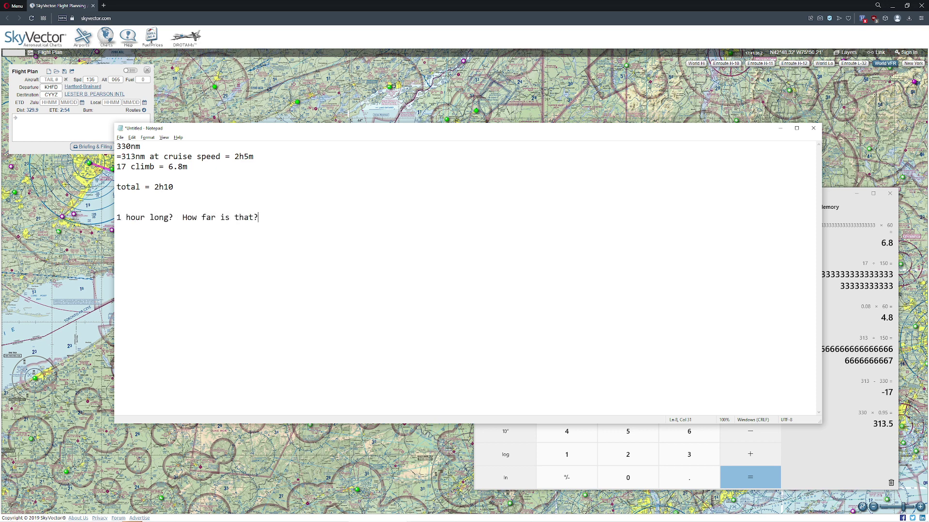
Step: Clear Calculator and compute 150 × 0.95 = 142.5
{"action": "left_click_drag", "start_coordinate": [840, 196], "coordinate": [699, 174]}
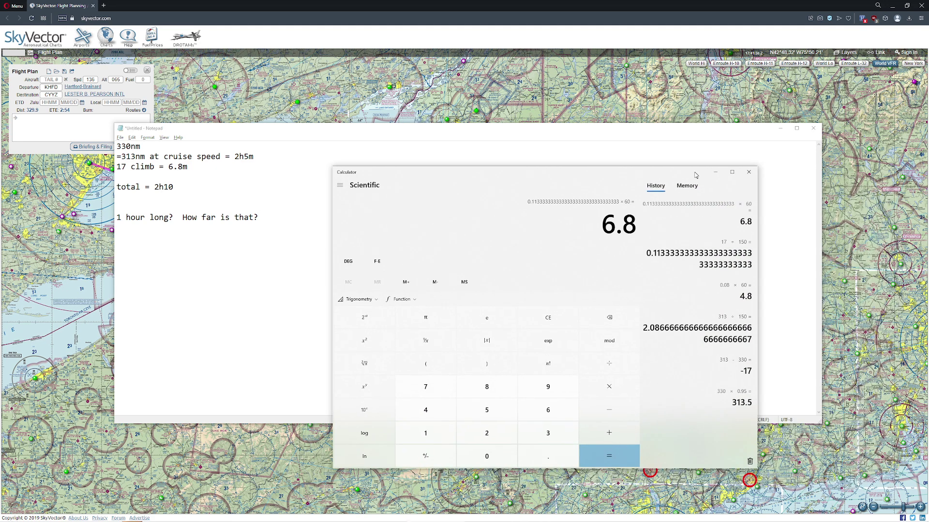
{"action": "key", "text": "Escape"}
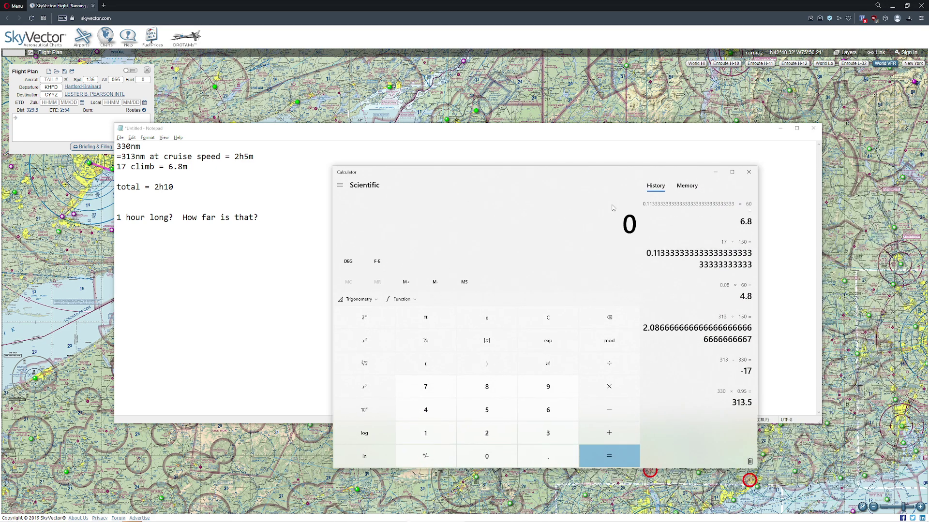
{"action": "type", "text": "150 ×"}
{"action": "type", "text": "0.95"}
{"action": "key", "text": "Return"}
Step: Select the 142.5 result, then pan Little Navmap's map over northern Germany
{"action": "left_click_drag", "start_coordinate": [575, 224], "coordinate": [634, 227]}
{"action": "left_click", "coordinate": [634, 228]}
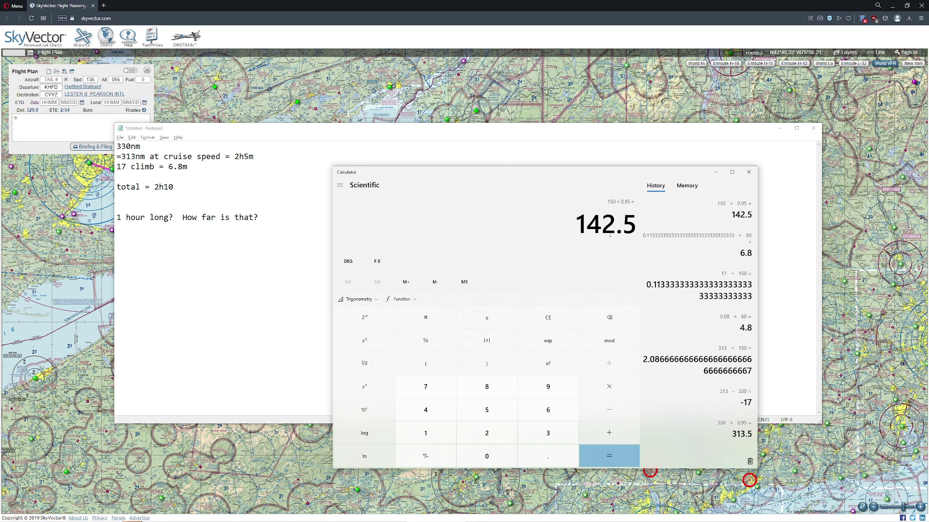
{"action": "left_click_drag", "start_coordinate": [578, 226], "coordinate": [637, 231]}
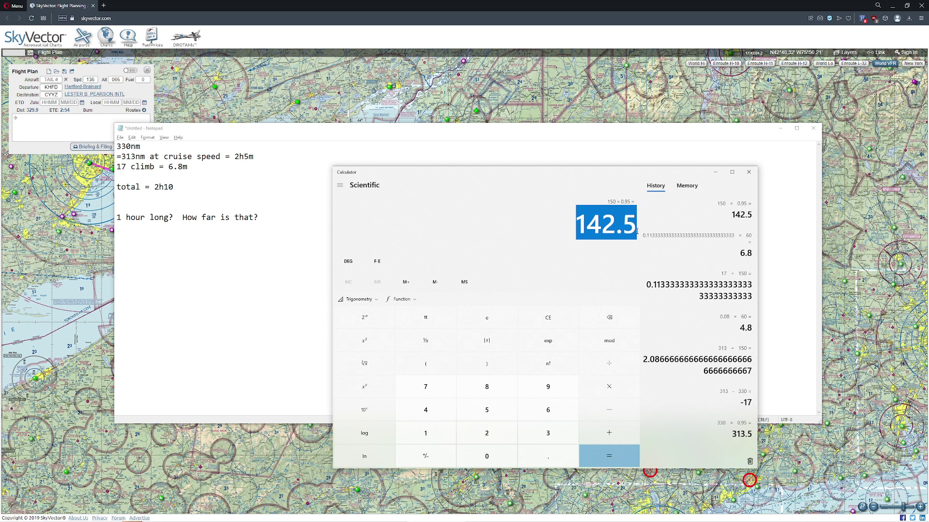
{"action": "left_click", "coordinate": [577, 228]}
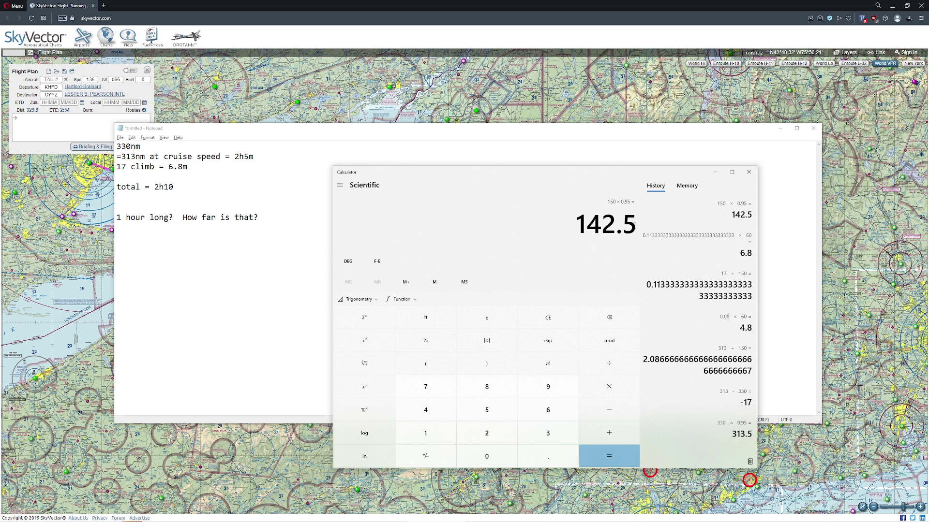
{"action": "left_click_drag", "start_coordinate": [635, 226], "coordinate": [580, 223]}
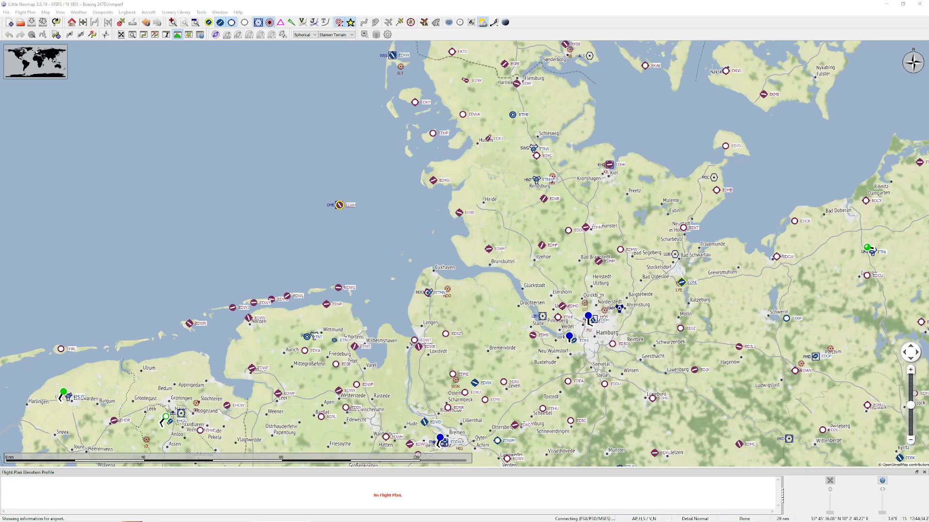
{"action": "left_click_drag", "start_coordinate": [589, 273], "coordinate": [556, 209]}
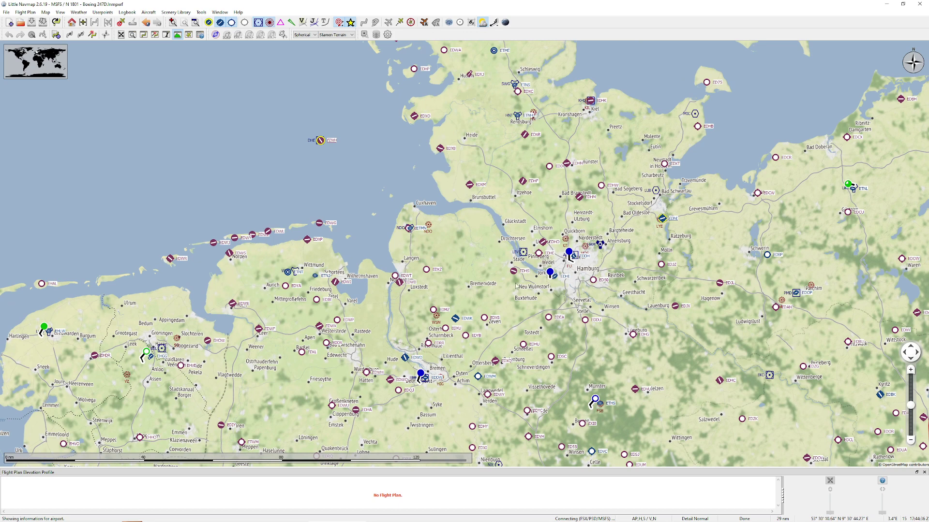
Step: Set Wangerooge EDWG as departure and Rechlin-Larz EDAX as destination: 175 nm, 1 h 18 m
{"action": "left_click", "coordinate": [148, 12]}
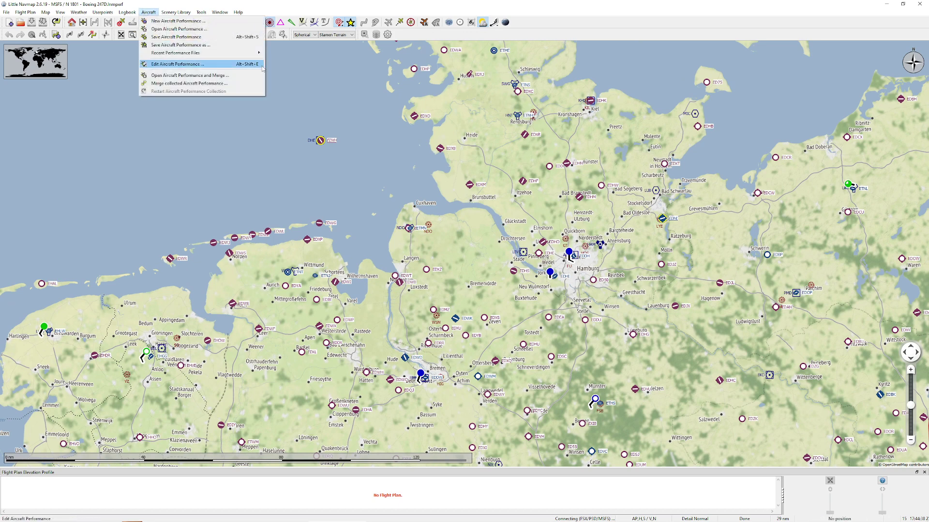
{"action": "mouse_move", "coordinate": [254, 57]}
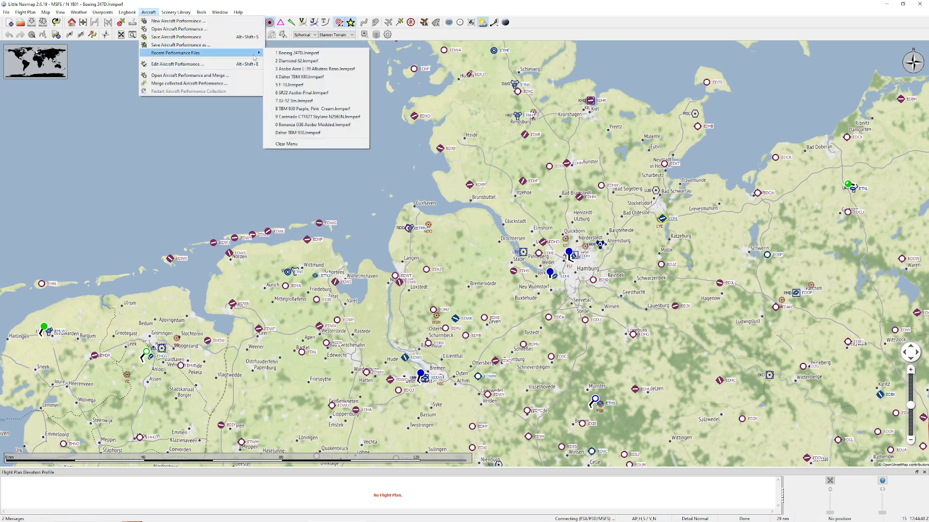
{"action": "key", "text": "Escape"}
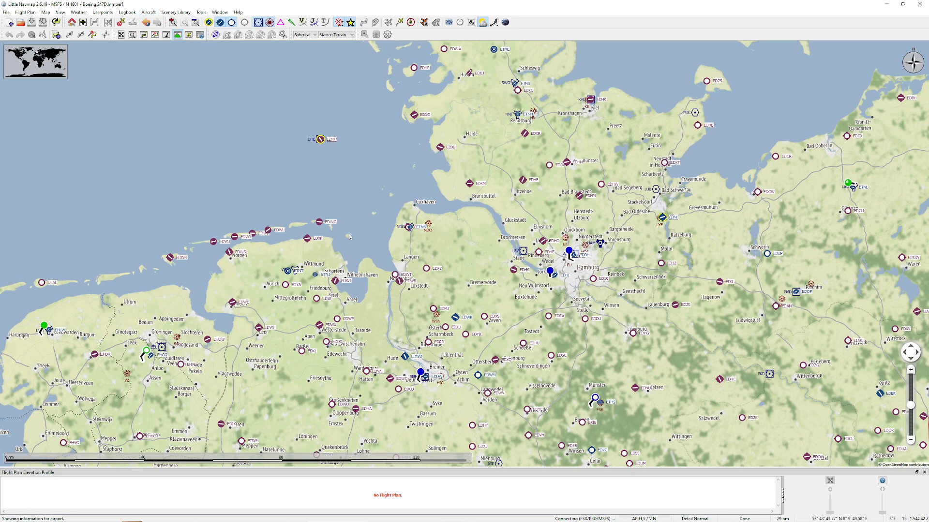
{"action": "right_click", "coordinate": [319, 225]}
{"action": "left_click", "coordinate": [376, 342]}
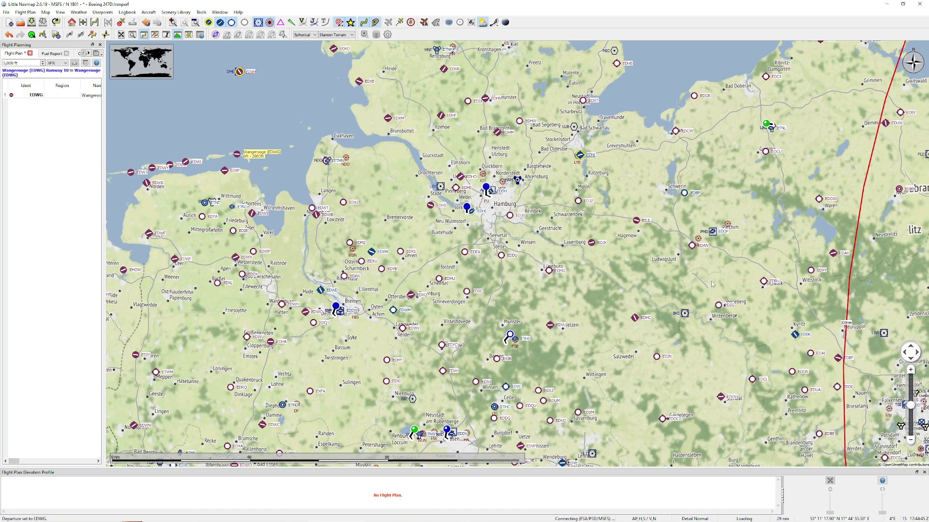
{"action": "right_click", "coordinate": [834, 254]}
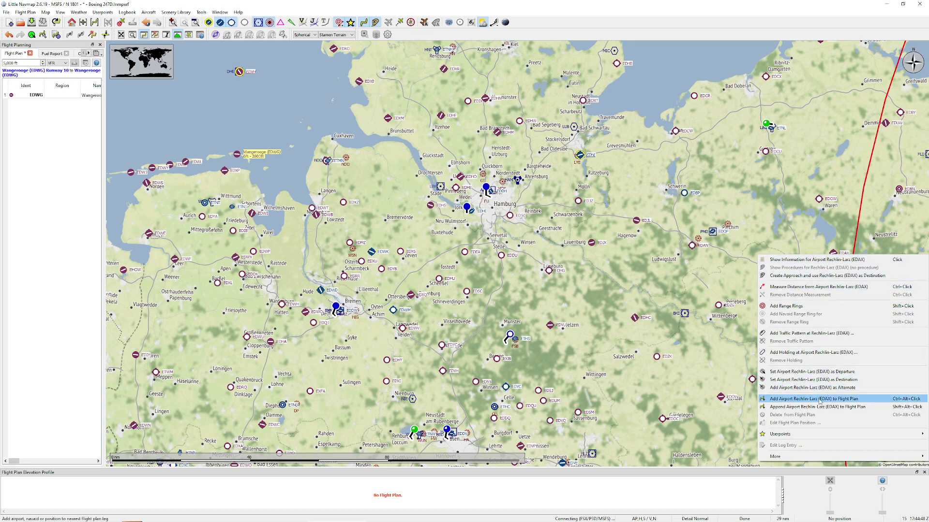
{"action": "left_click", "coordinate": [805, 380]}
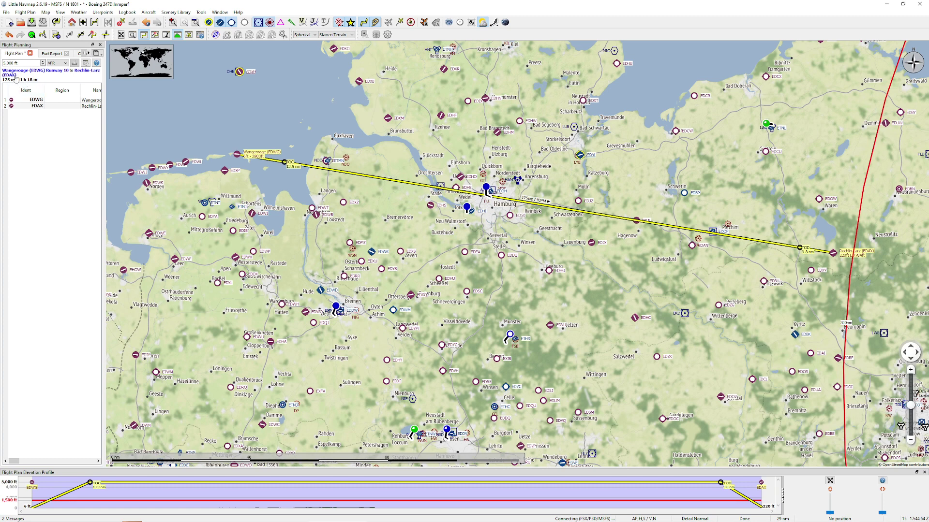
{"action": "left_click", "coordinate": [148, 12]}
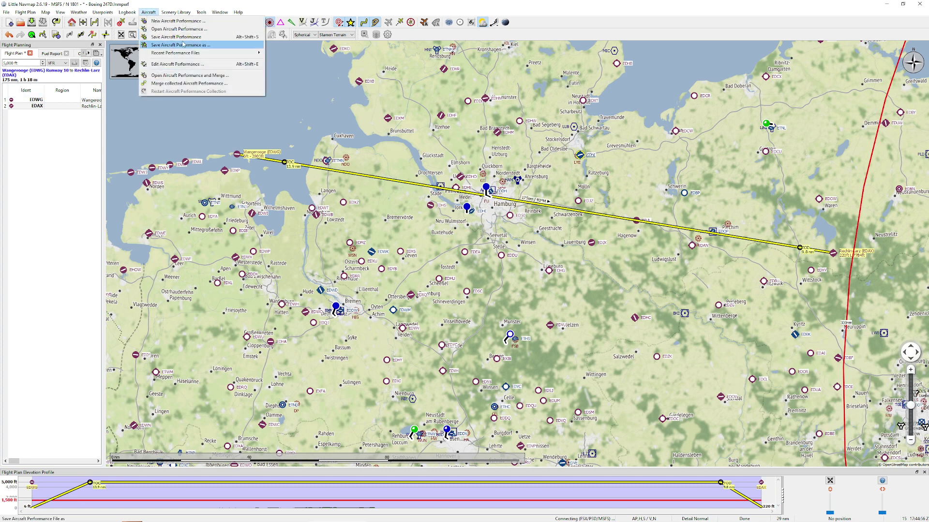
{"action": "left_click", "coordinate": [404, 266]}
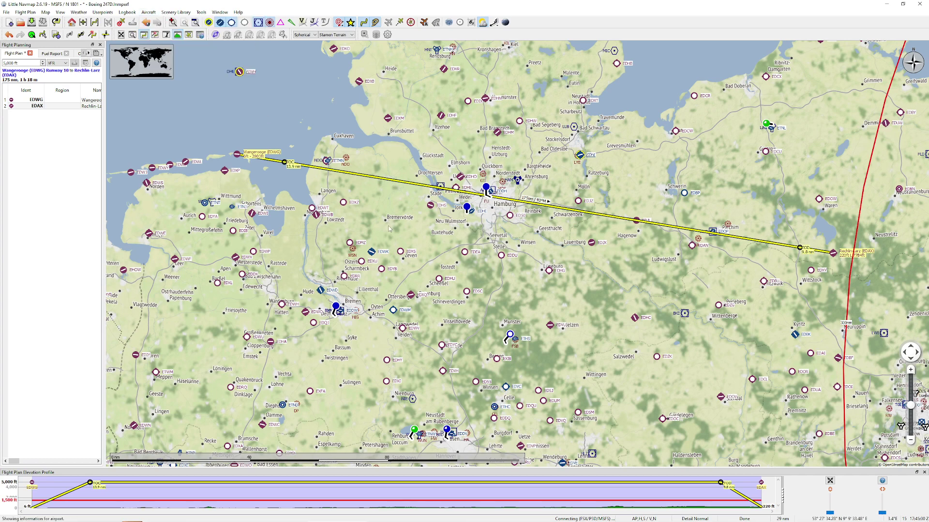
{"action": "left_click_drag", "start_coordinate": [389, 213], "coordinate": [383, 254]}
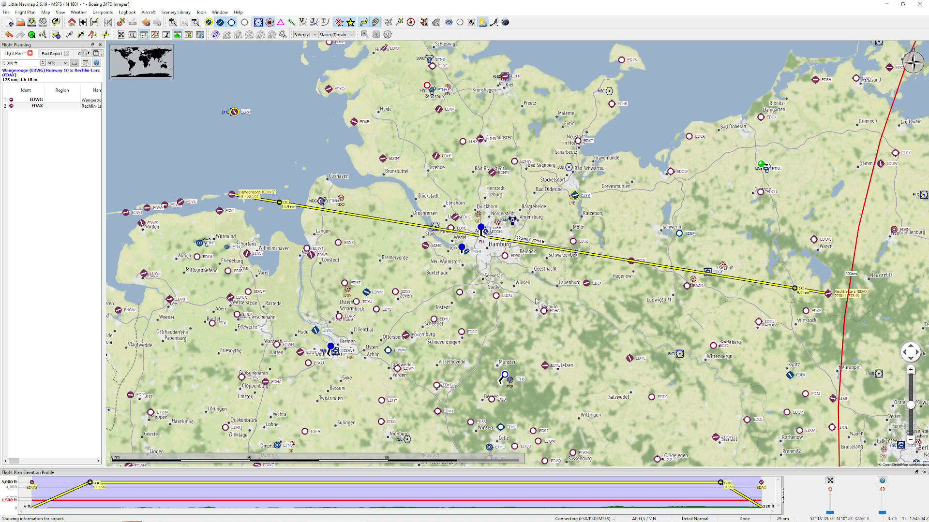
{"action": "scroll", "coordinate": [570, 282], "scroll_direction": "down", "scroll_amount": 4}
{"action": "left_click_drag", "start_coordinate": [774, 377], "coordinate": [551, 268]}
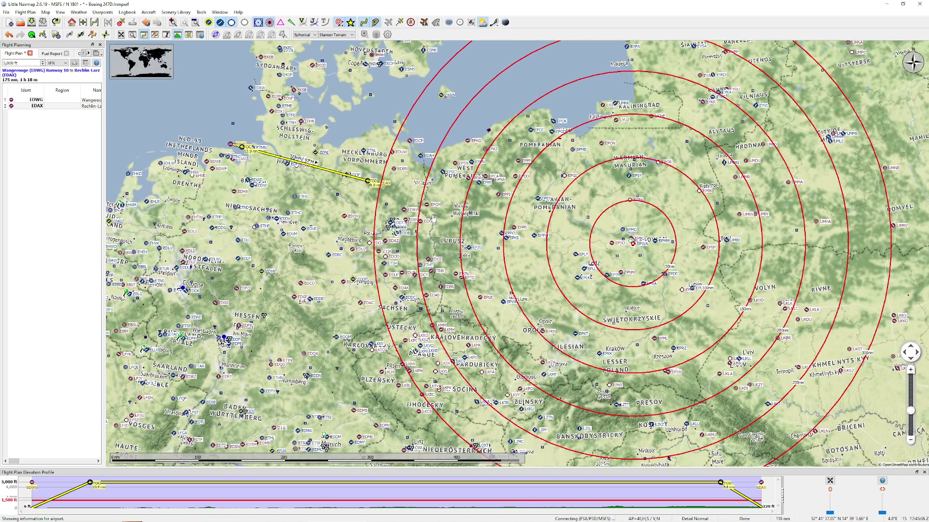
{"action": "left_click_drag", "start_coordinate": [621, 248], "coordinate": [555, 268]}
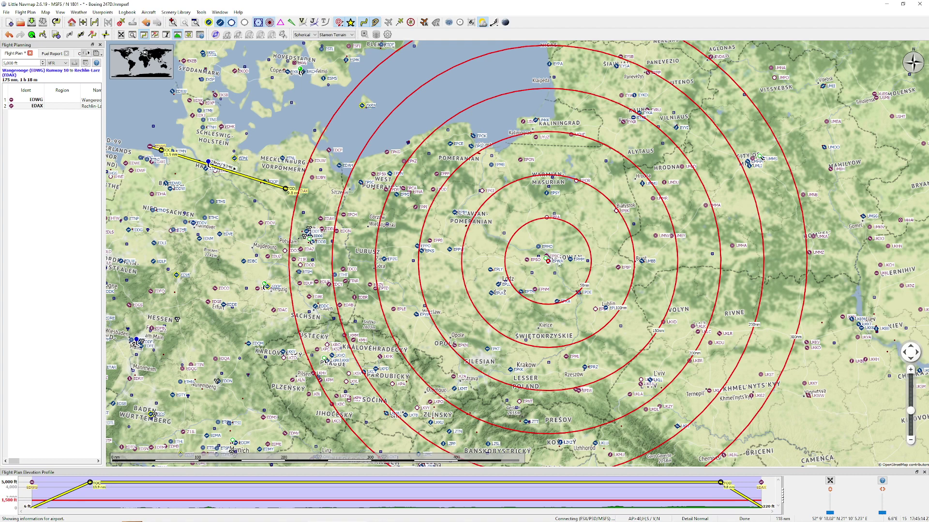
{"action": "scroll", "coordinate": [585, 295], "scroll_direction": "up", "scroll_amount": 5}
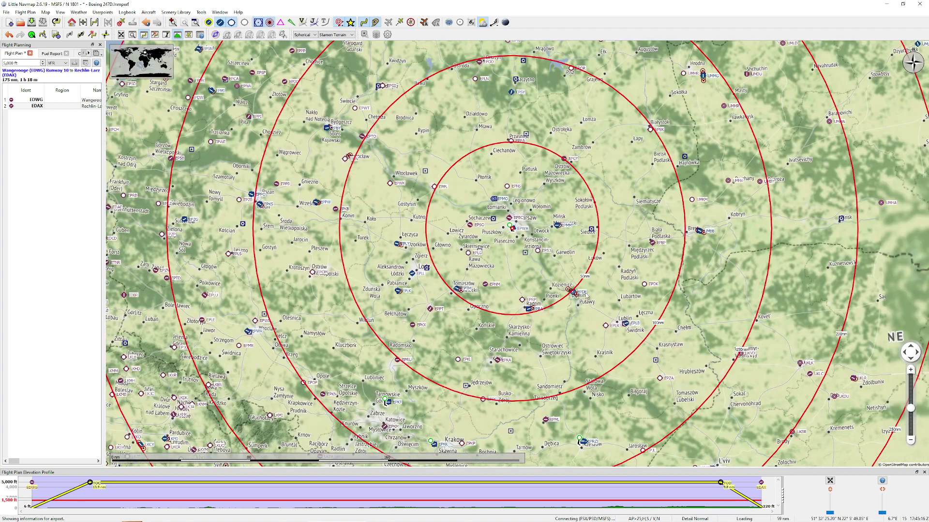
{"action": "scroll", "coordinate": [549, 274], "scroll_direction": "down", "scroll_amount": 8}
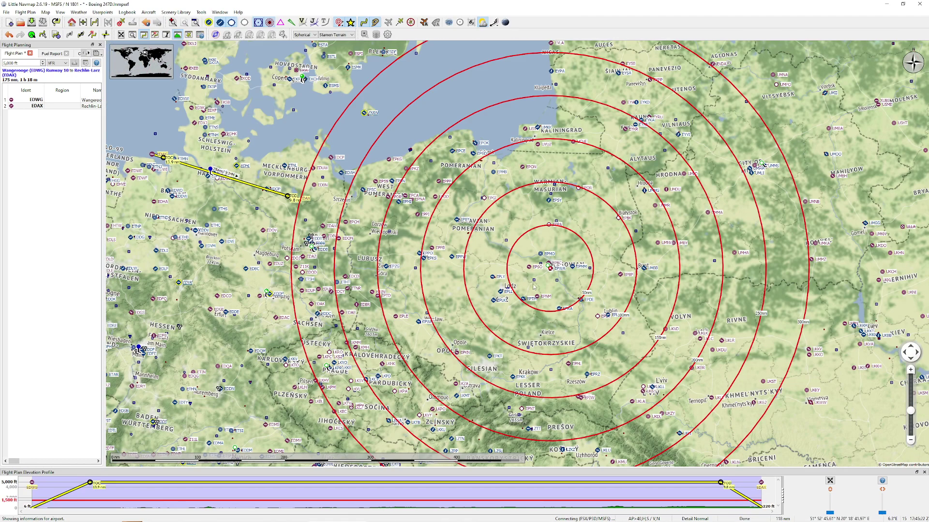
{"action": "left_click", "coordinate": [586, 227], "text": "shift"}
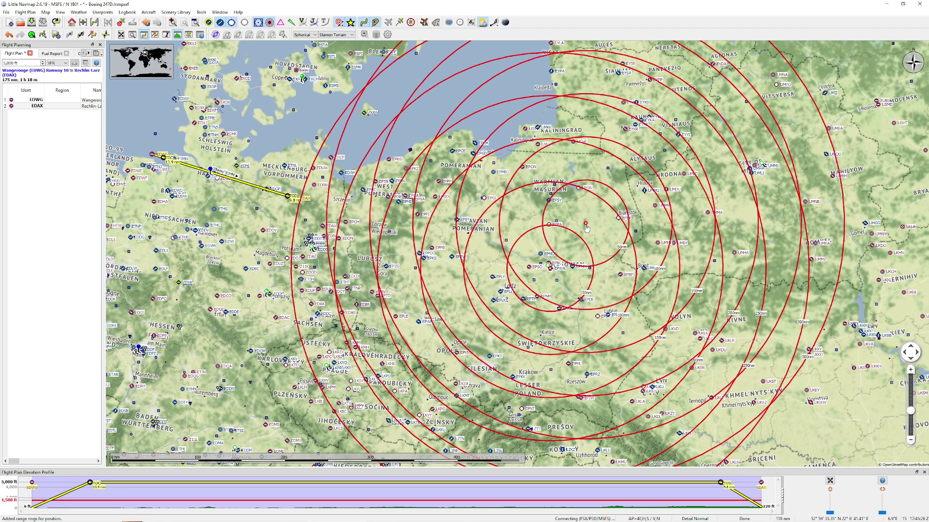
{"action": "left_click", "coordinate": [585, 224], "text": "shift"}
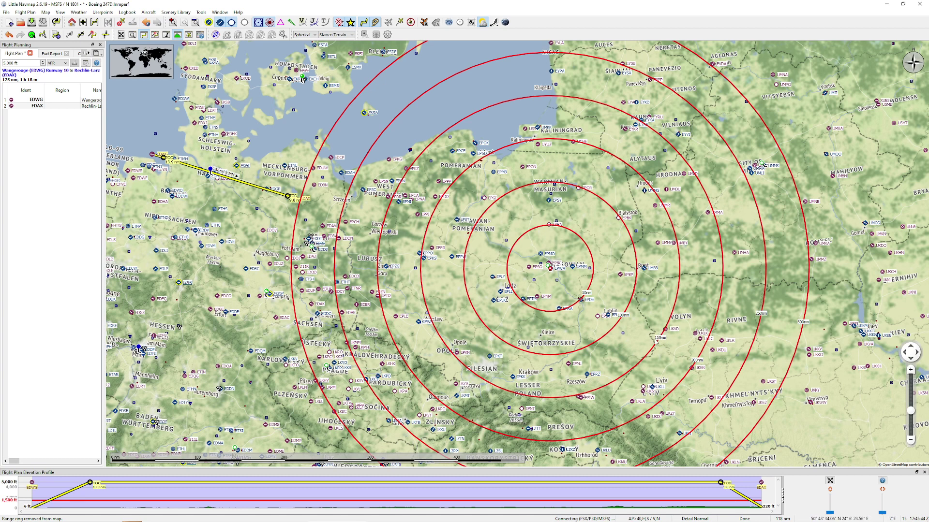
{"action": "left_click", "coordinate": [200, 12]}
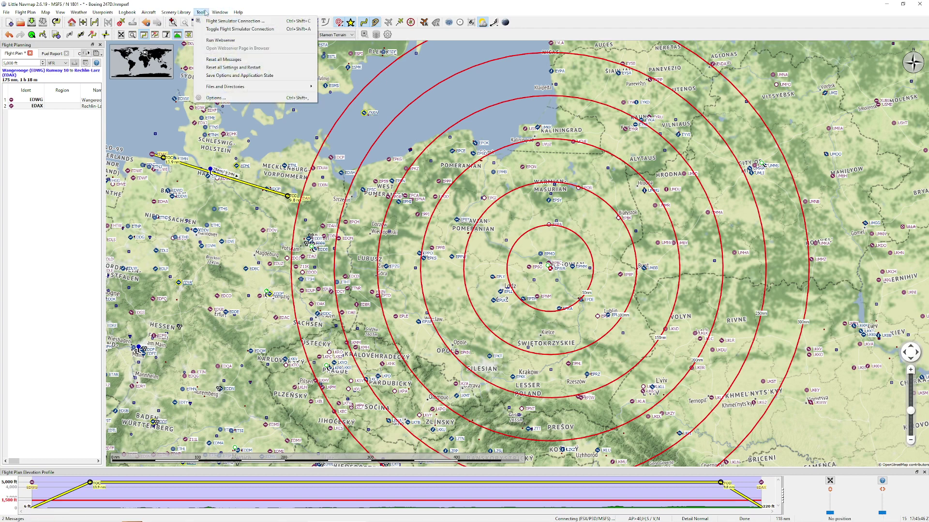
{"action": "left_click", "coordinate": [228, 101]}
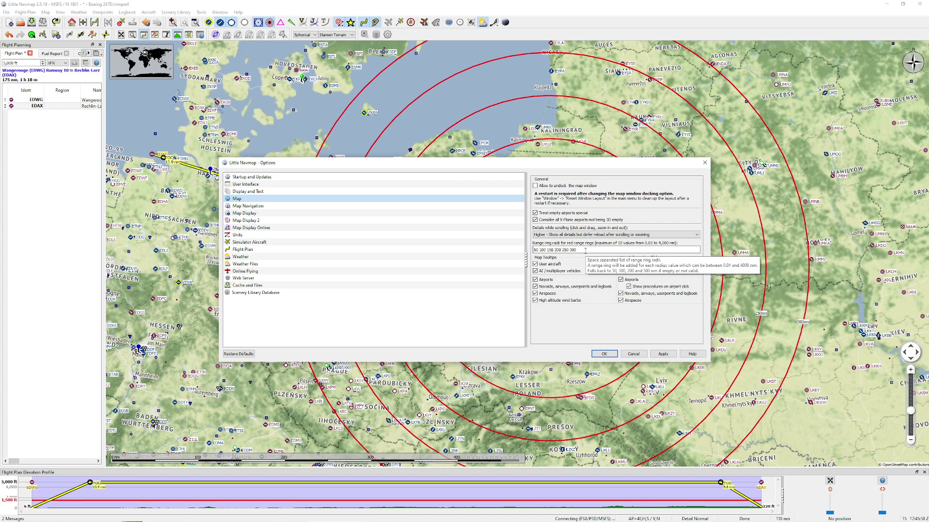
{"action": "left_click", "coordinate": [705, 163]}
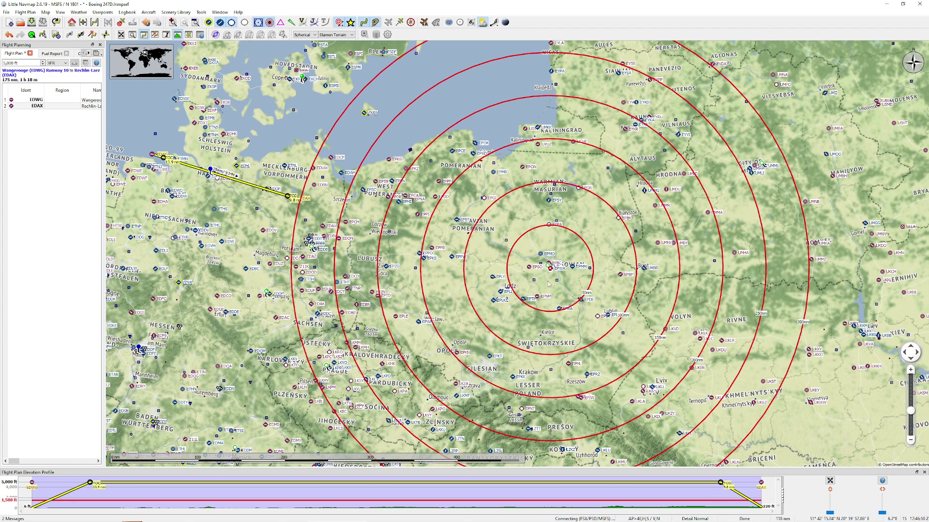
{"action": "left_click_drag", "start_coordinate": [408, 218], "coordinate": [507, 268]}
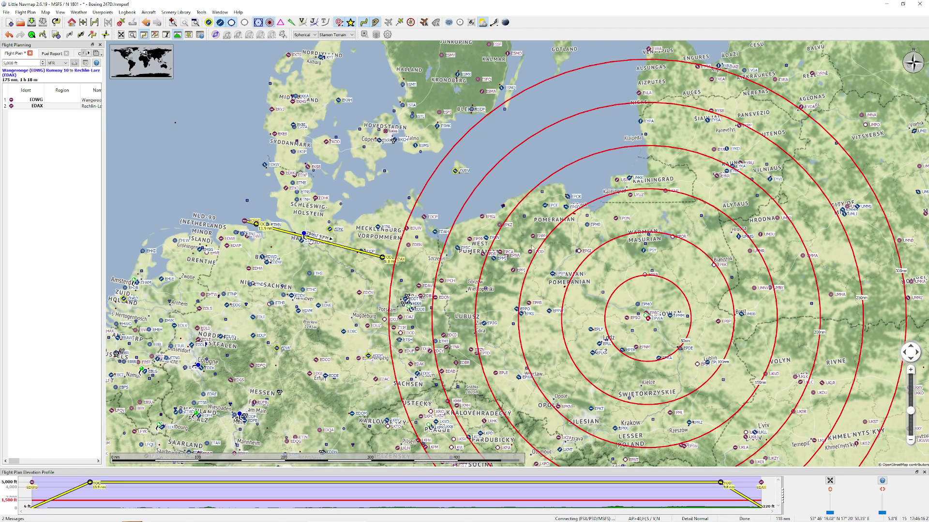
{"action": "left_click_drag", "start_coordinate": [532, 264], "coordinate": [542, 254]}
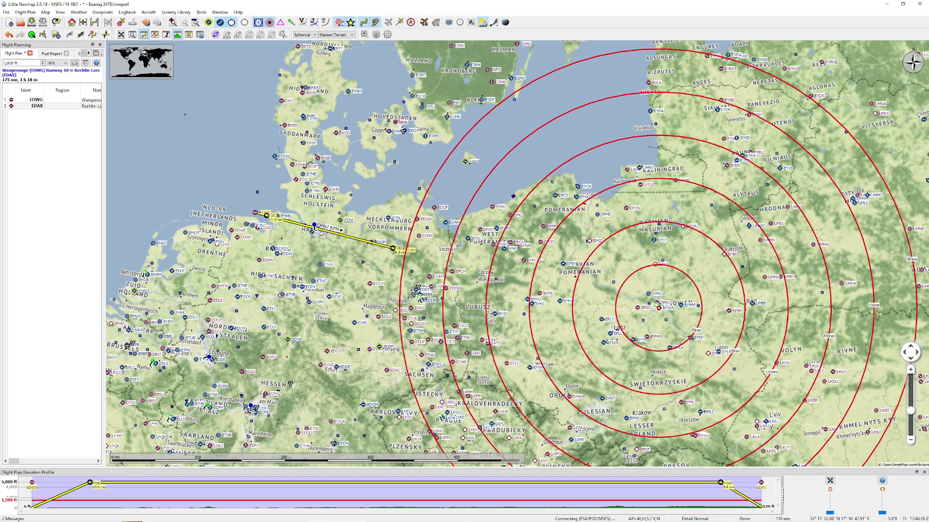